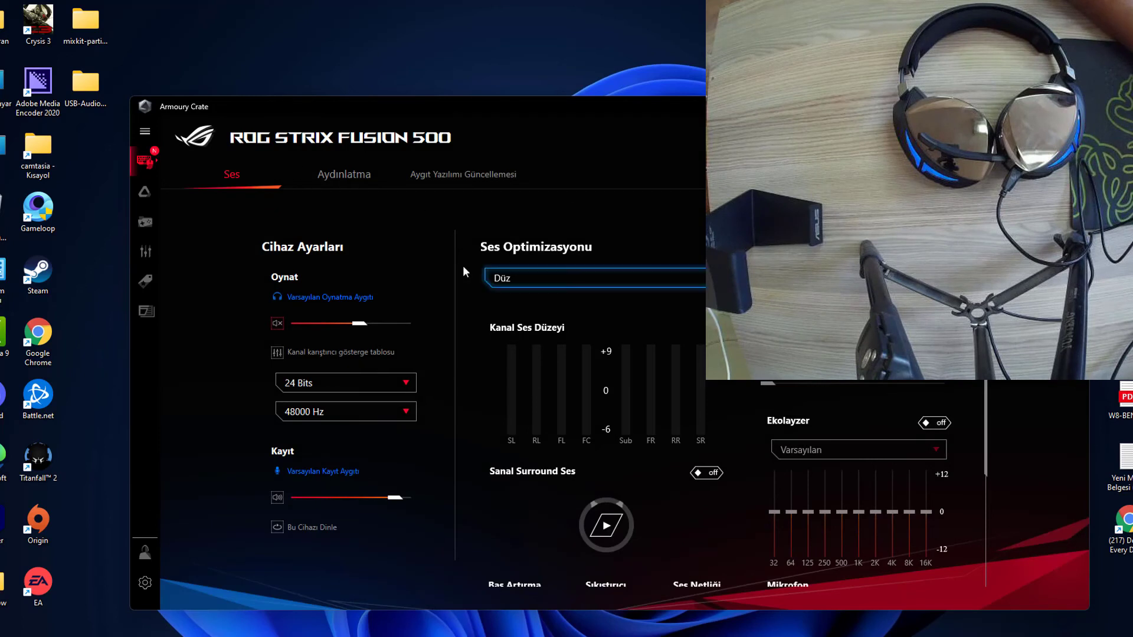
- Play the headset's surround test sound and turn on Sanal Surround Ses
scroll(510, 225, down, 1)
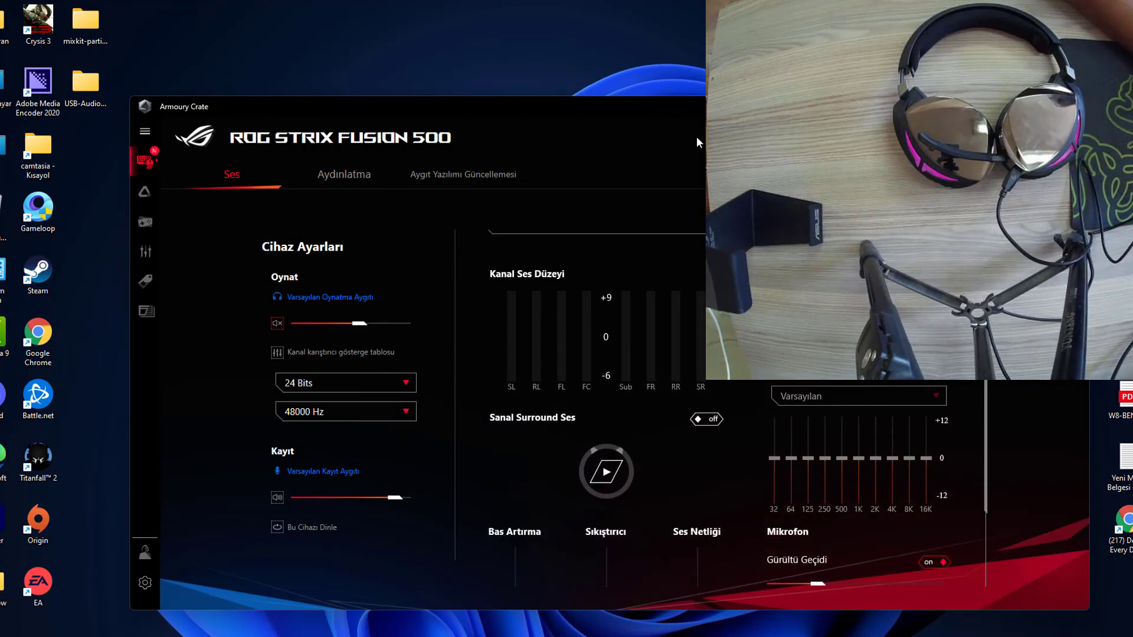
scroll(594, 219, up, 1)
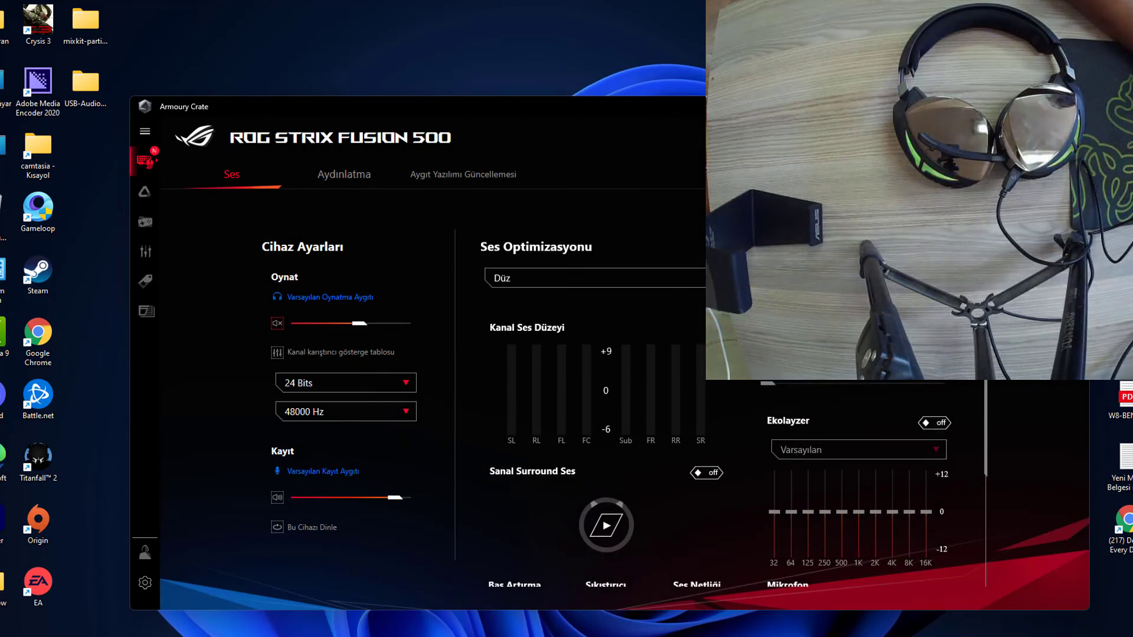
scroll(960, 433, down, 1)
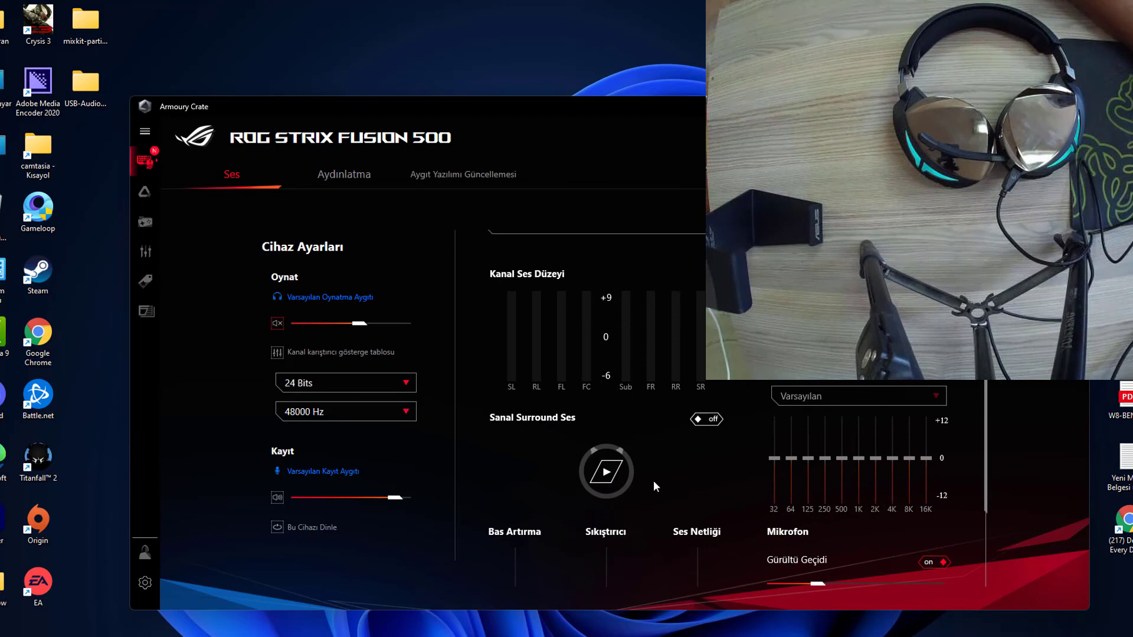
click(624, 477)
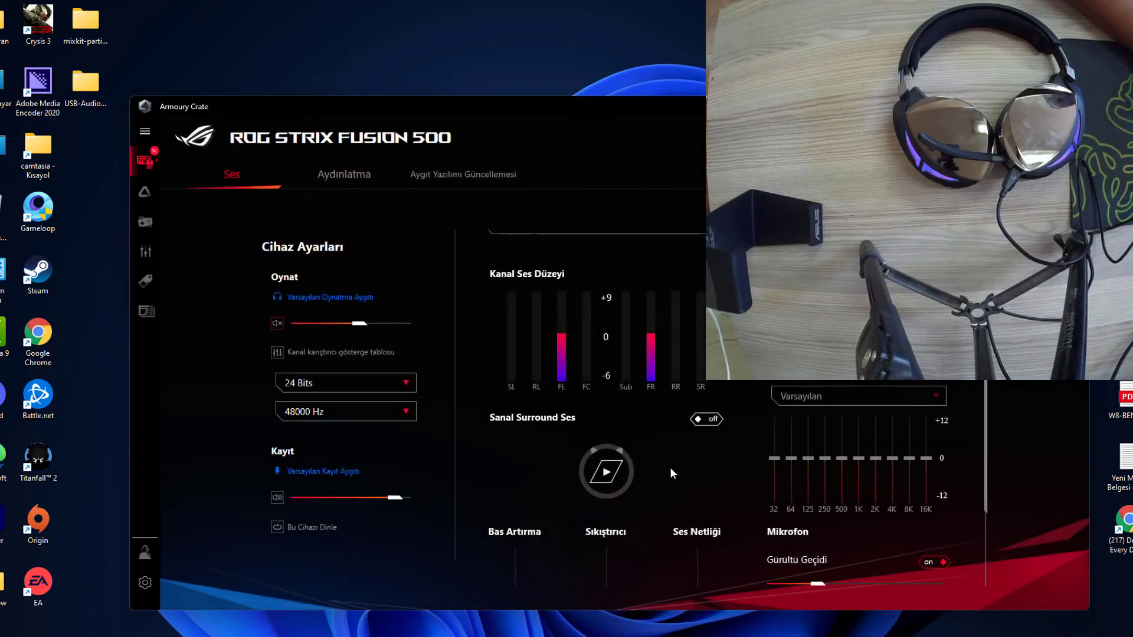
click(706, 419)
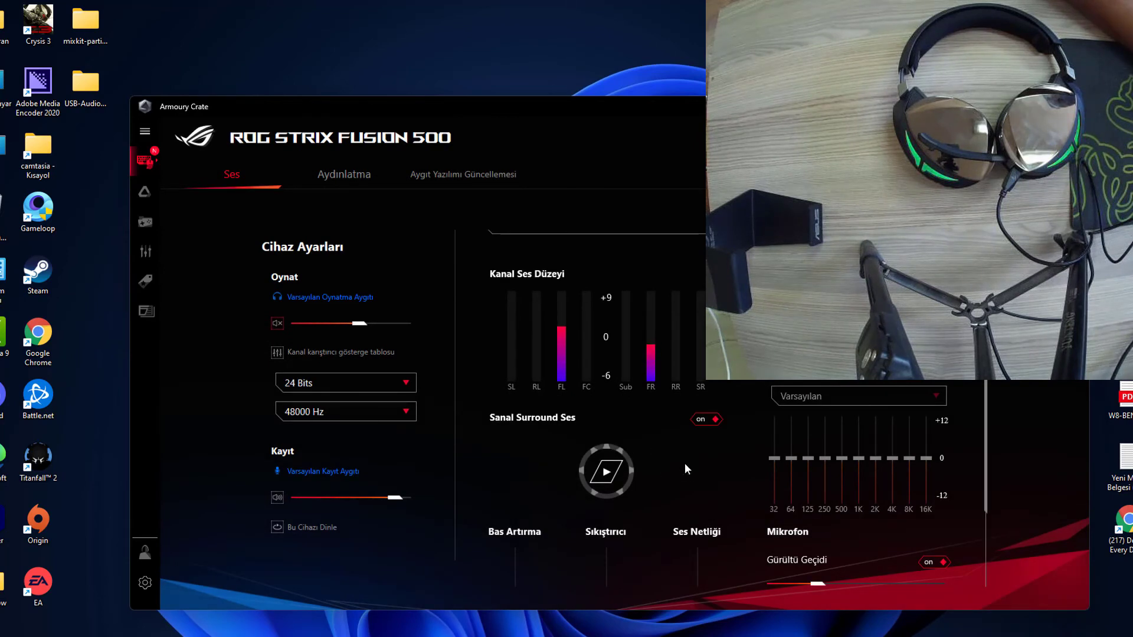
- Review the sound enhancement and microphone settings and set the Ses Optimizasyonu profile to FPS
scroll(633, 500, down, 2)
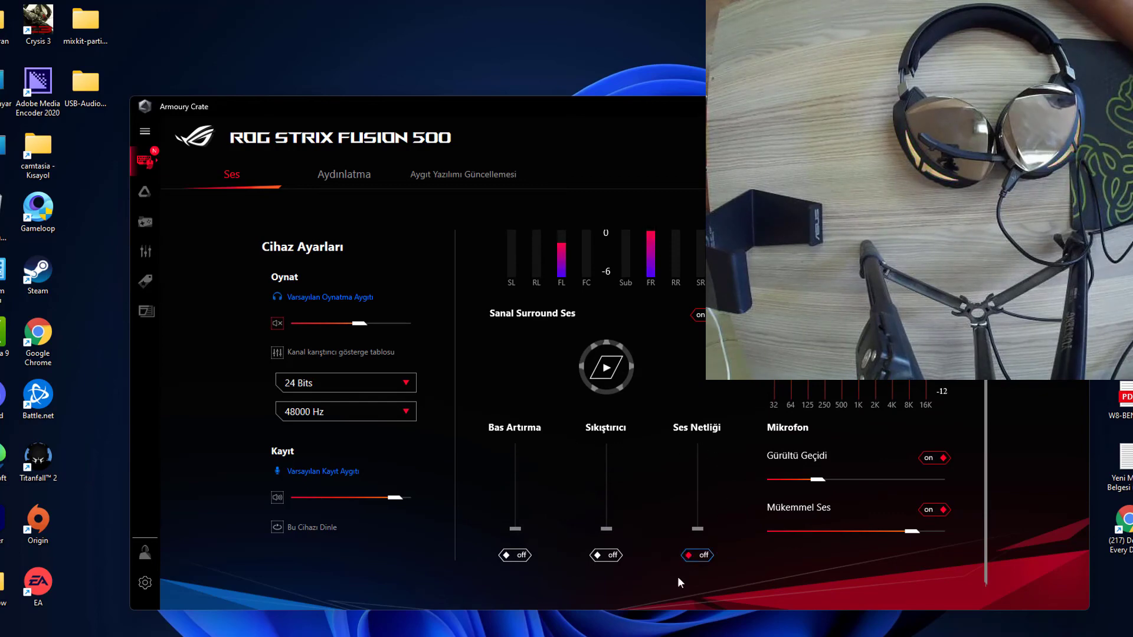
click(704, 557)
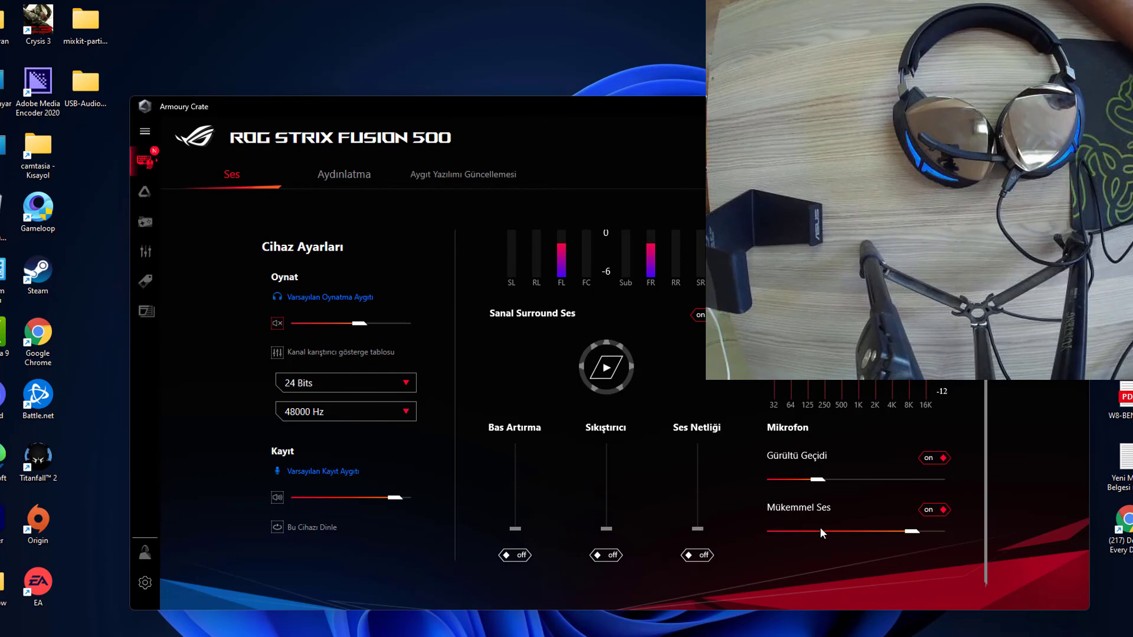
scroll(916, 416, up, 2)
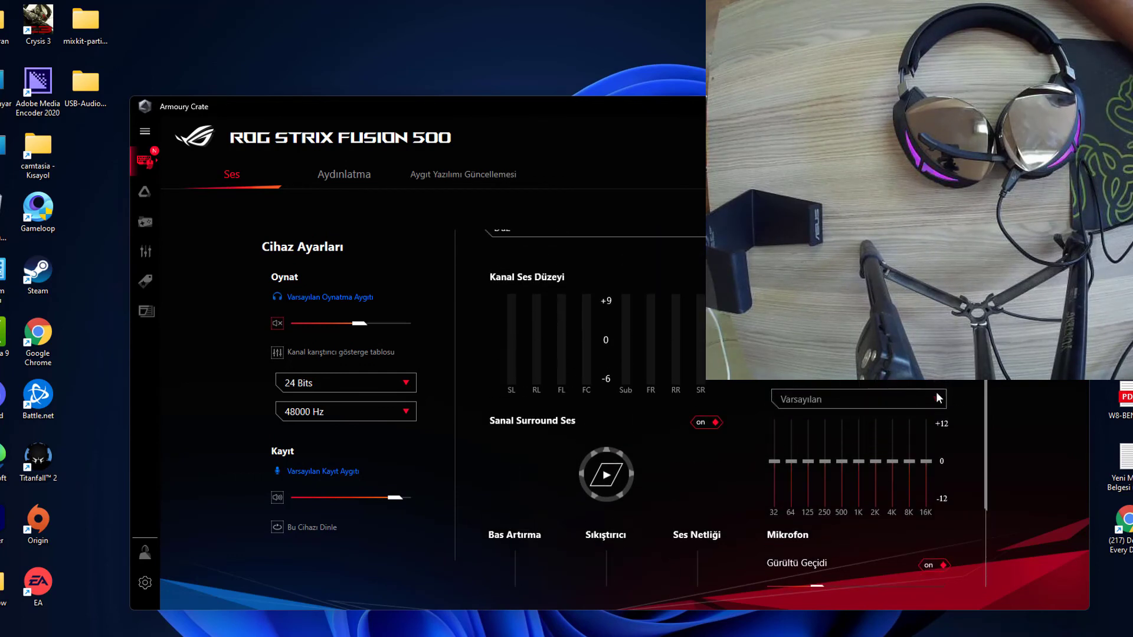
scroll(908, 399, up, 1)
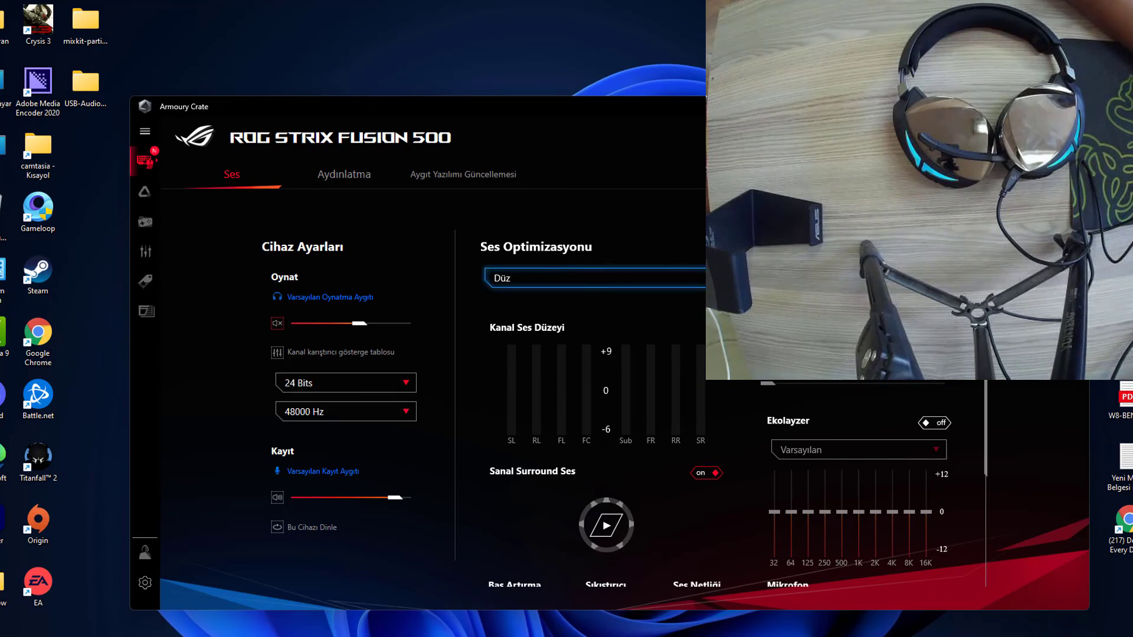
click(779, 278)
click(485, 348)
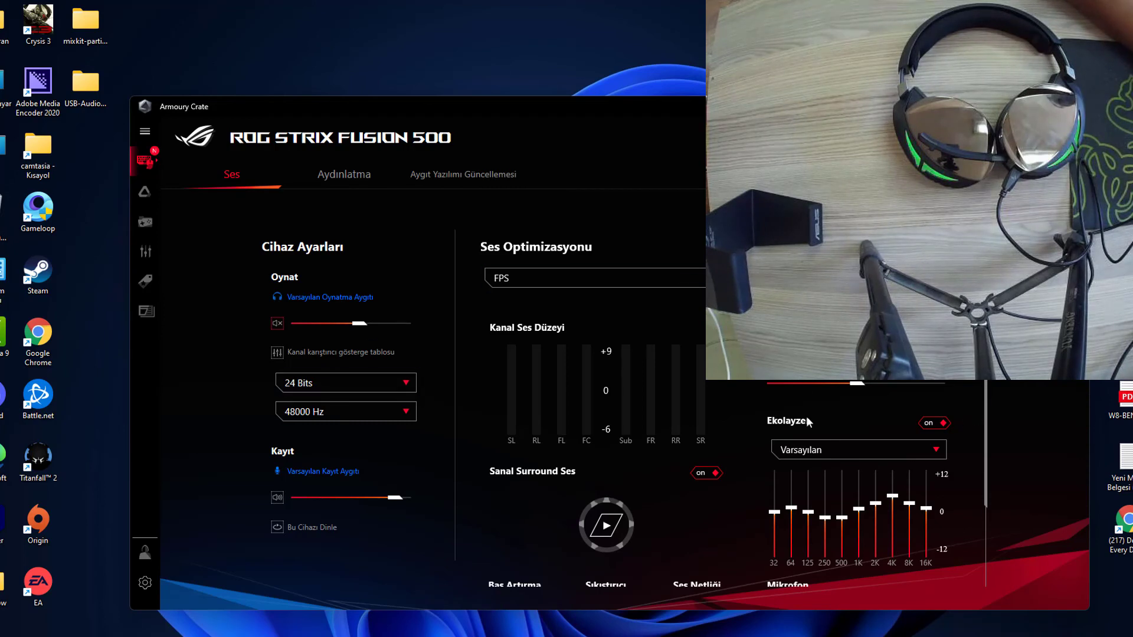
- Check the playback bit-depth and sample-rate options, keeping 24 Bits and 48000 Hz
click(409, 386)
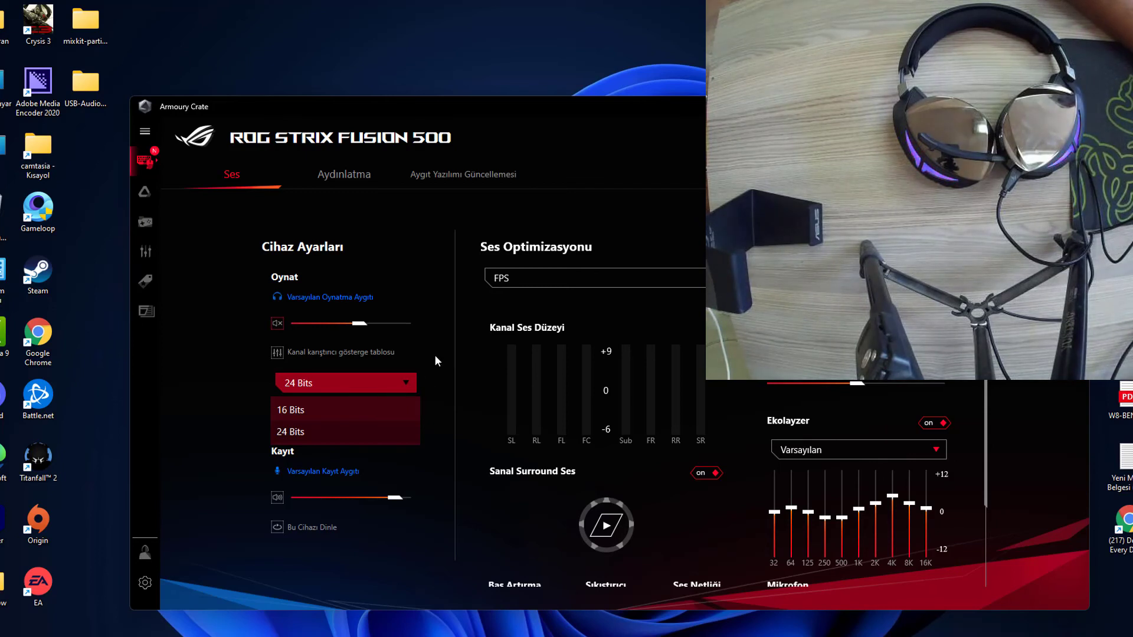
click(413, 383)
click(407, 415)
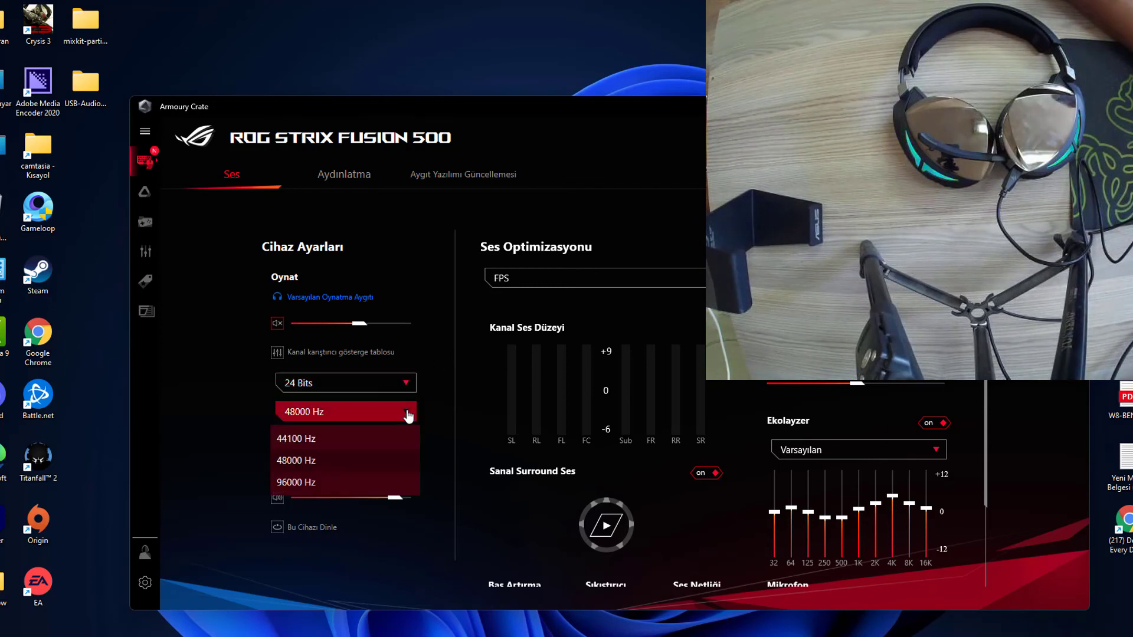
click(414, 462)
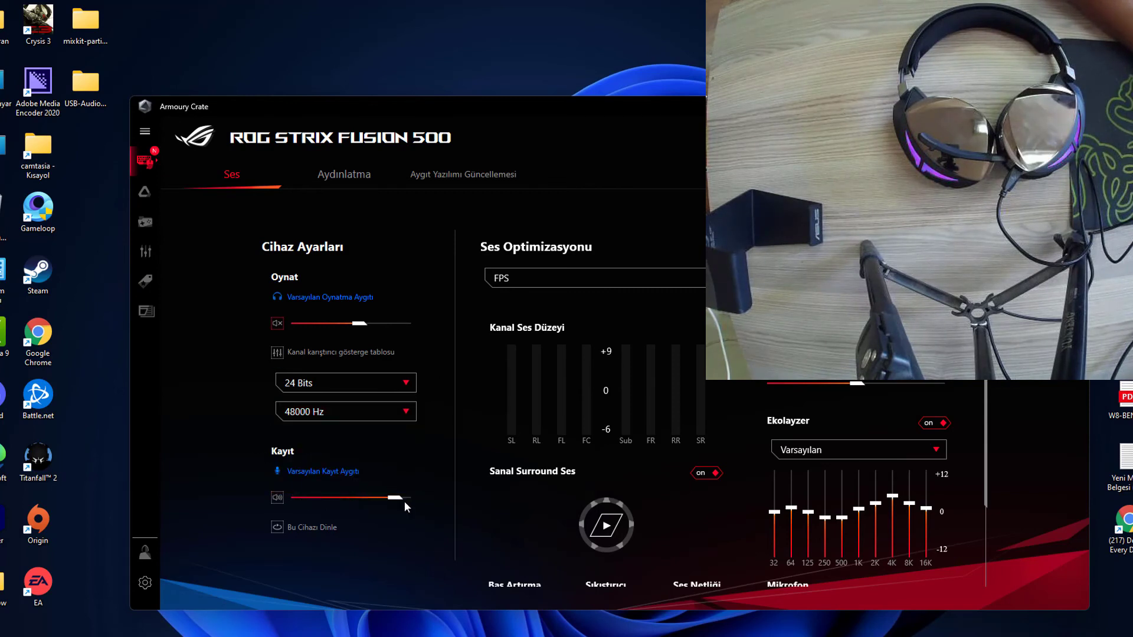
- Enable Bu Cihazı Dinle for the recording device and play the surround test sound
click(284, 530)
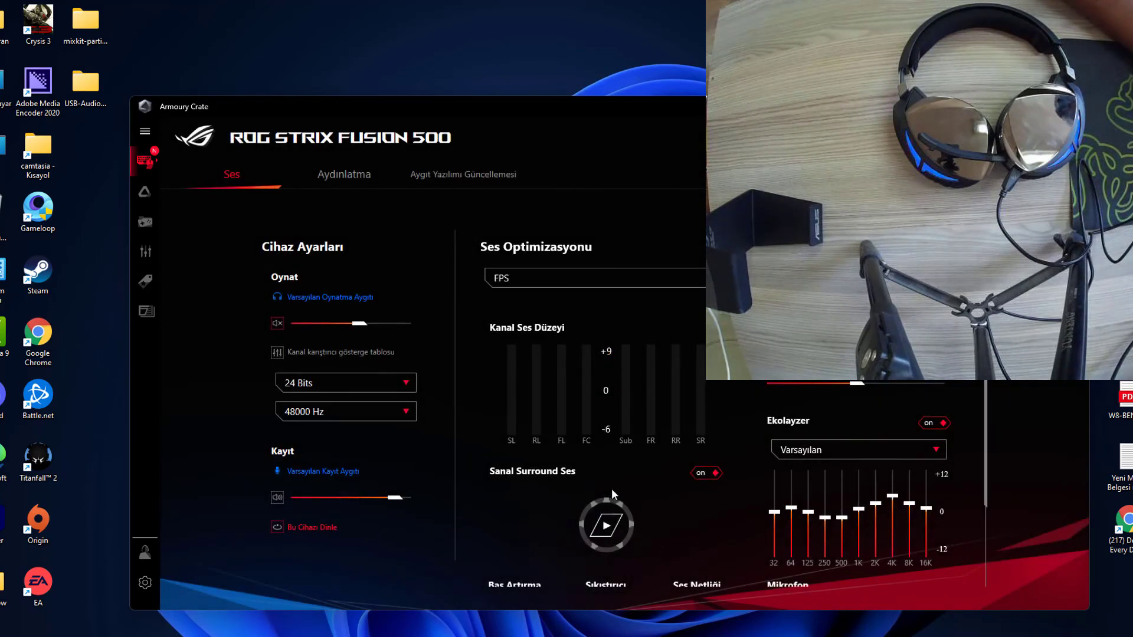
click(606, 525)
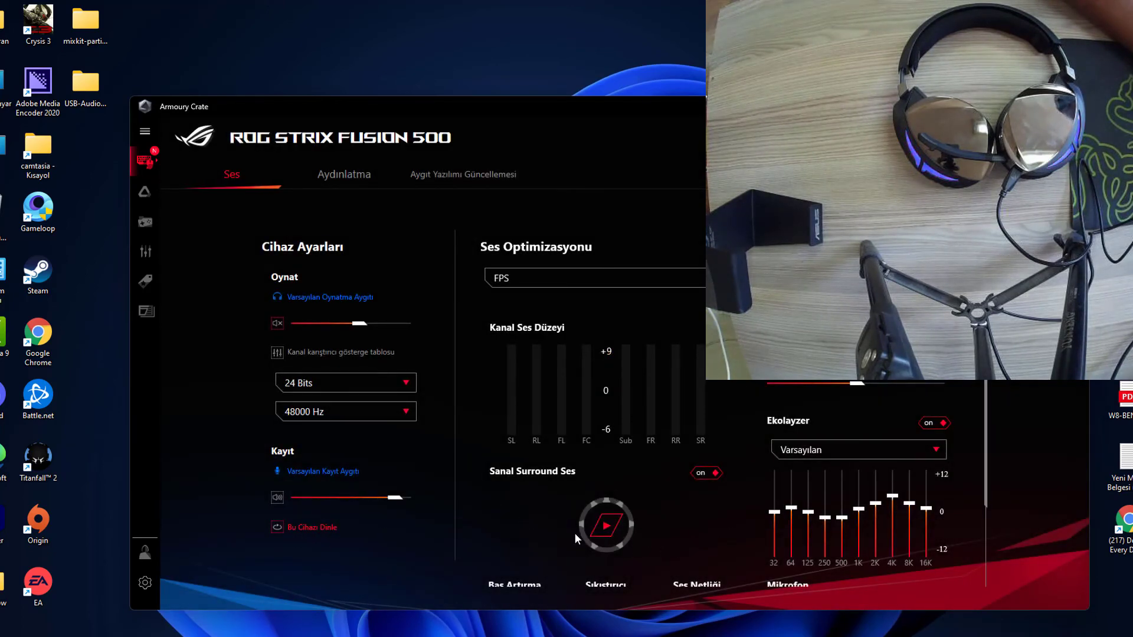
- Set the headset's lighting effect to Müzik
click(336, 177)
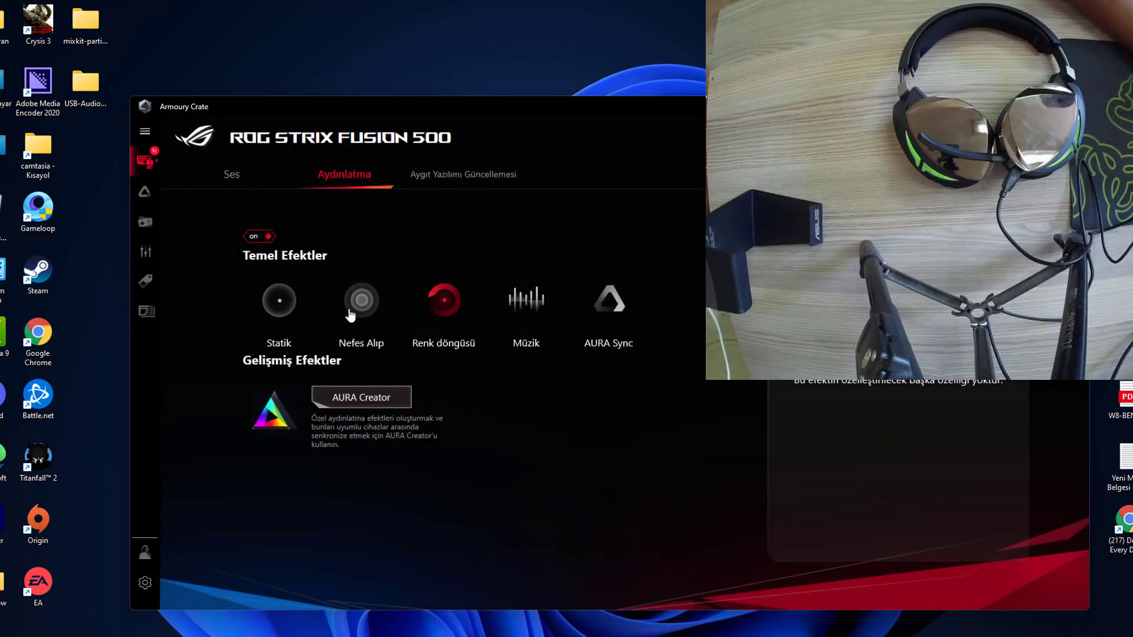
click(539, 310)
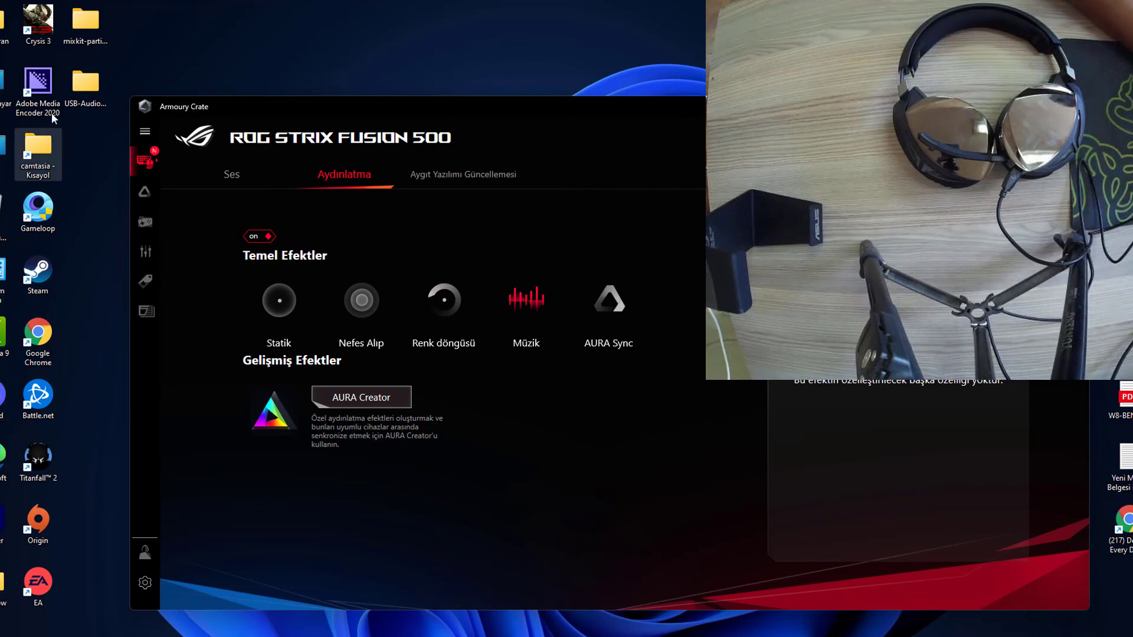
- Switch to Google Chrome, go to YouTube and play "Madrigal - Seni Dert Etmeler (Official Audio)"
double_click(38, 335)
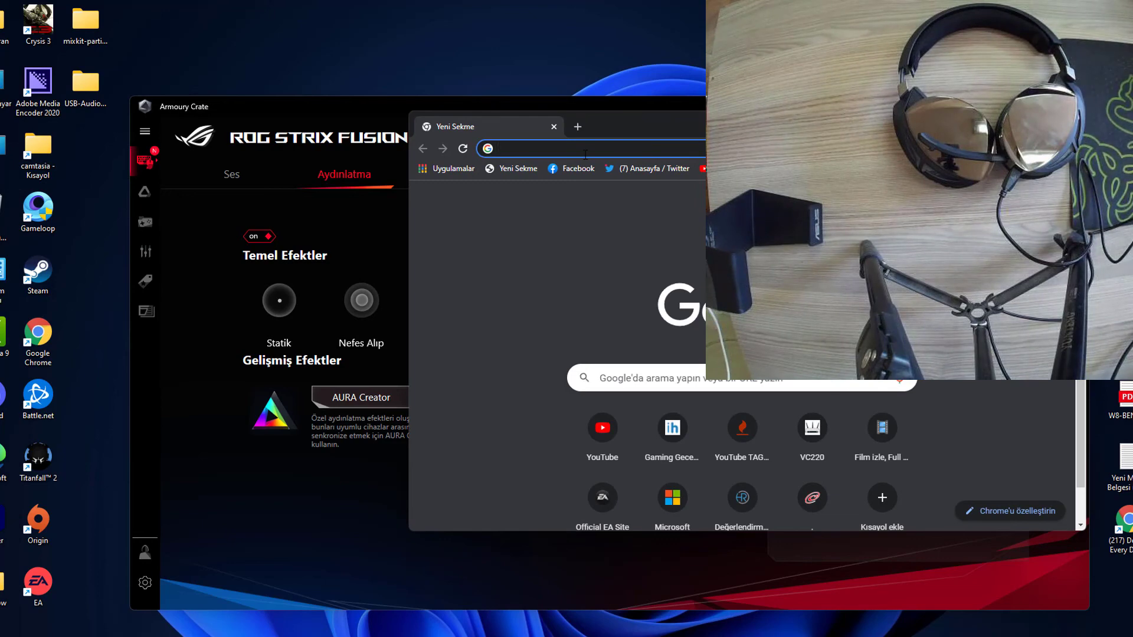
text(yo)
key(Return)
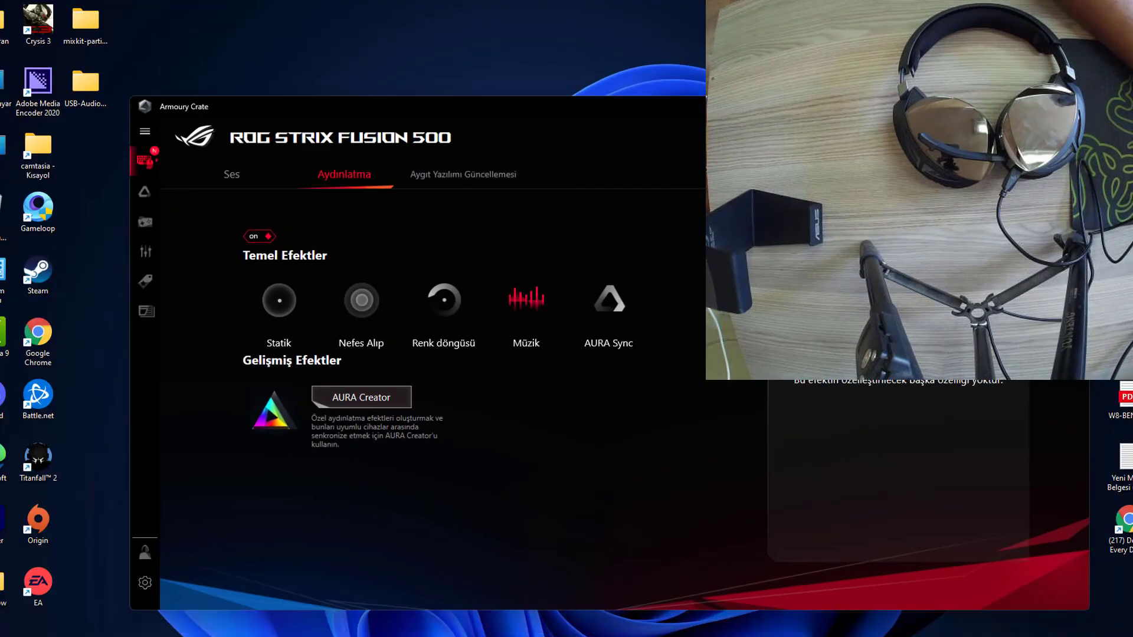
drag(618, 126, 462, 35)
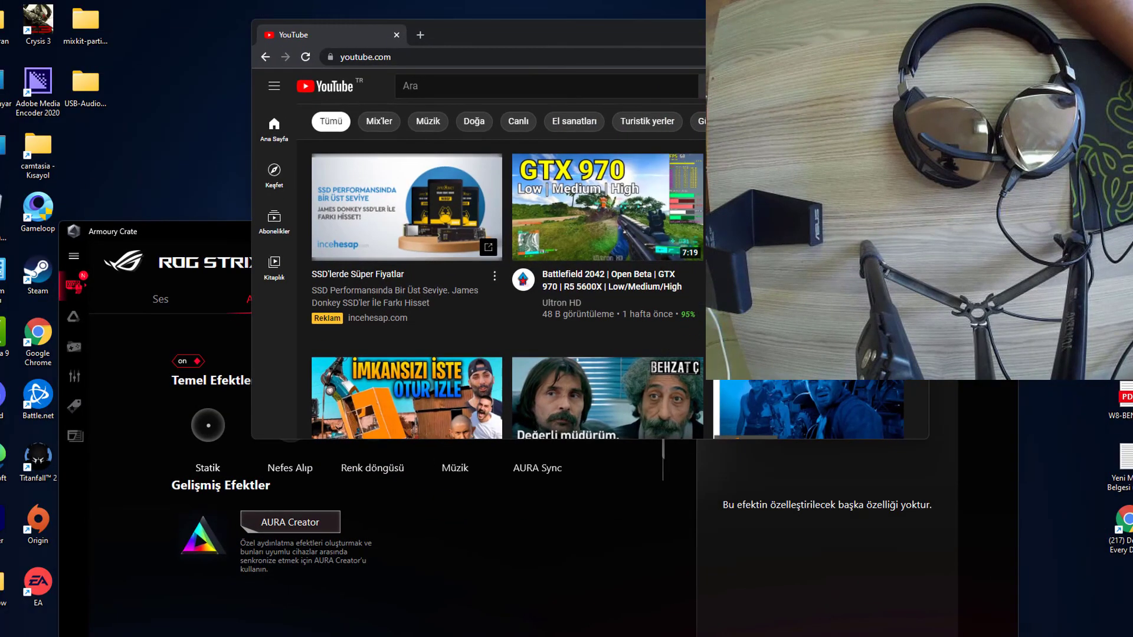
scroll(461, 324, down, 4)
click(462, 324)
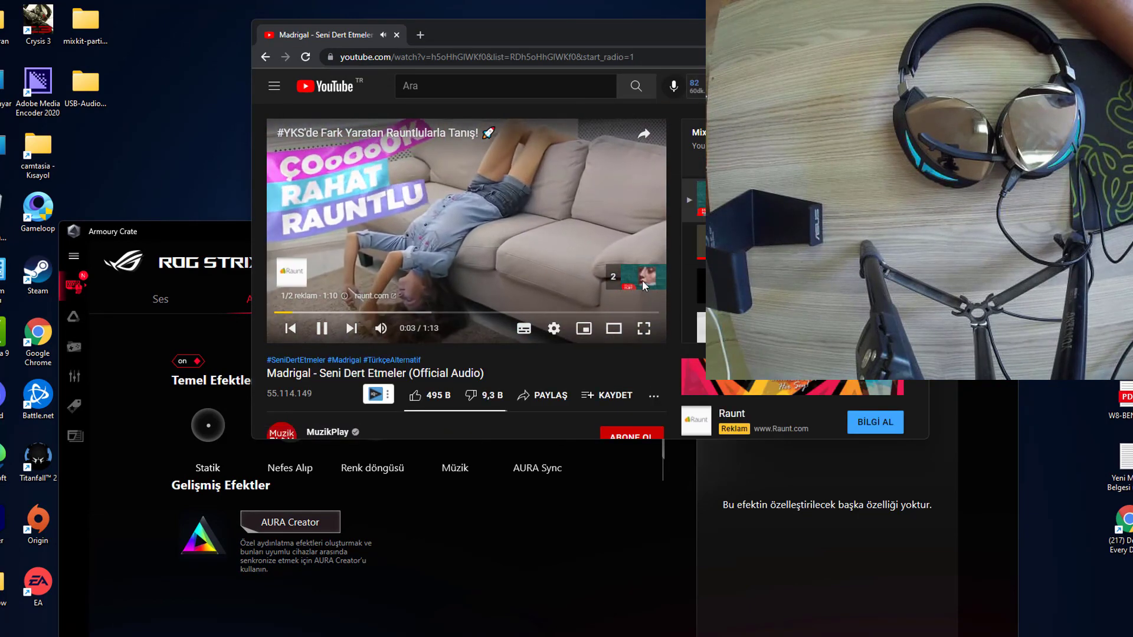
- Skip the video ad and move the browser window clear of the headset lighting effects
drag(645, 24, 889, 221)
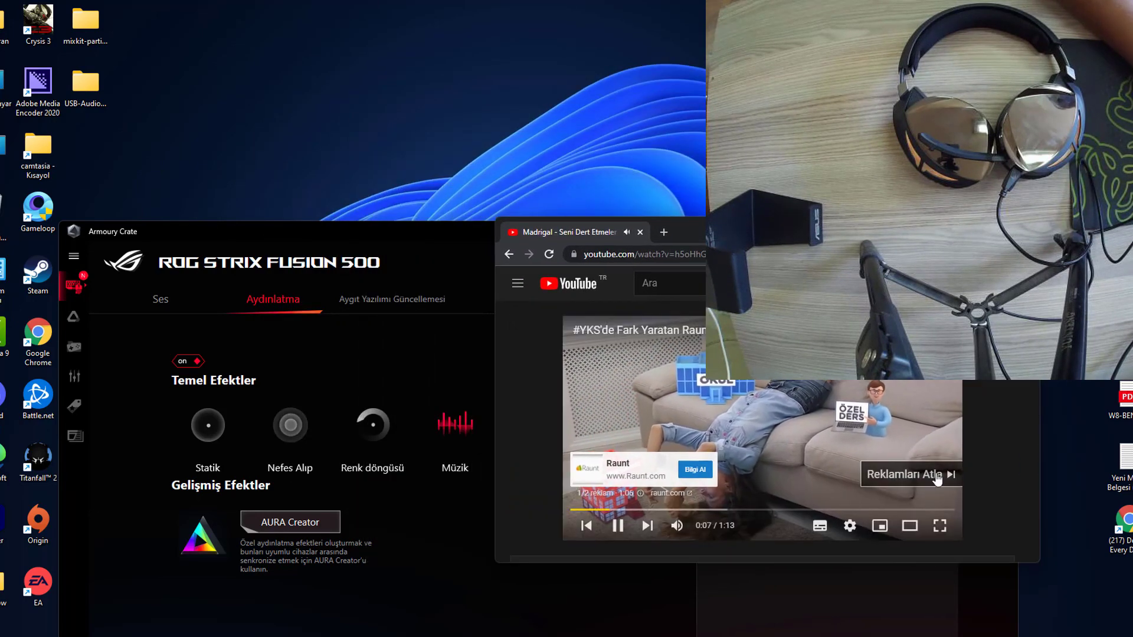
click(874, 465)
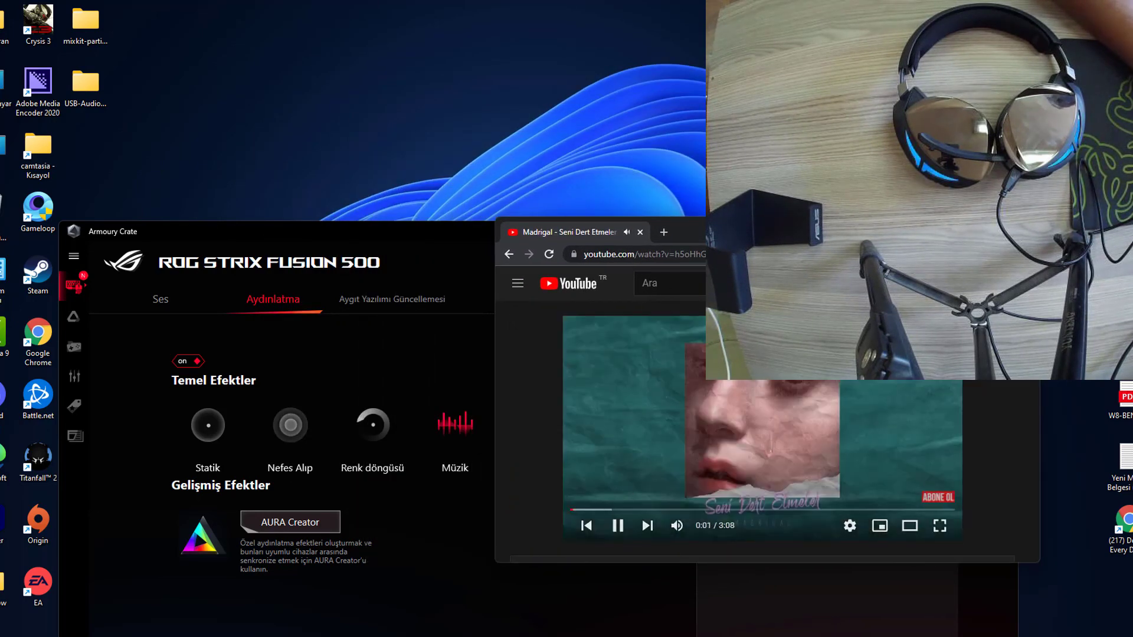
click(974, 230)
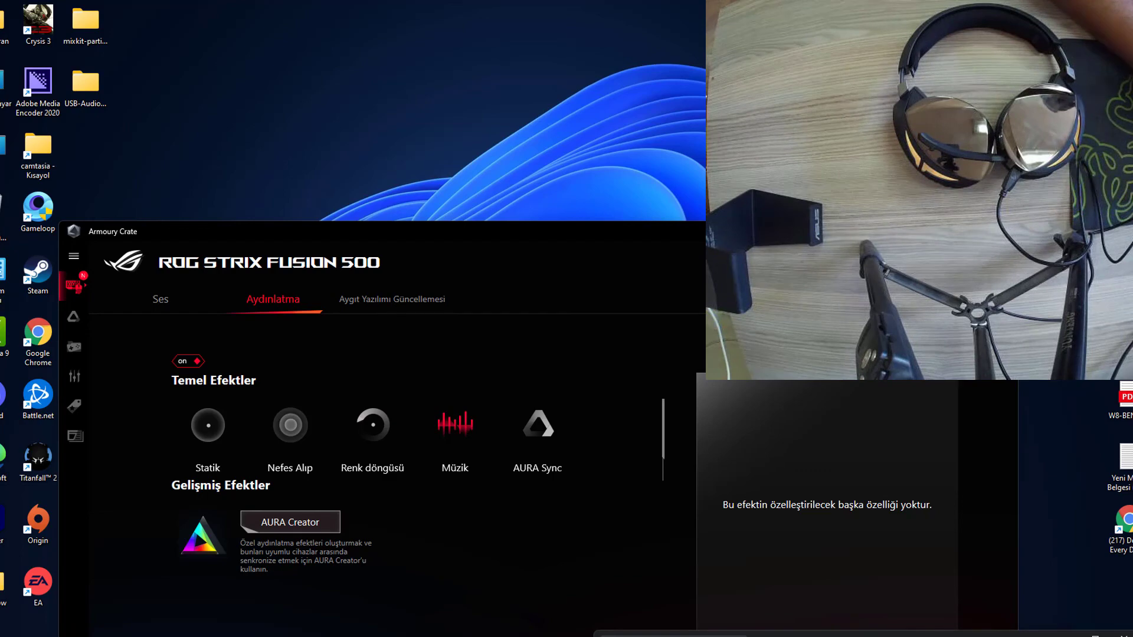
drag(879, 633, 753, 401)
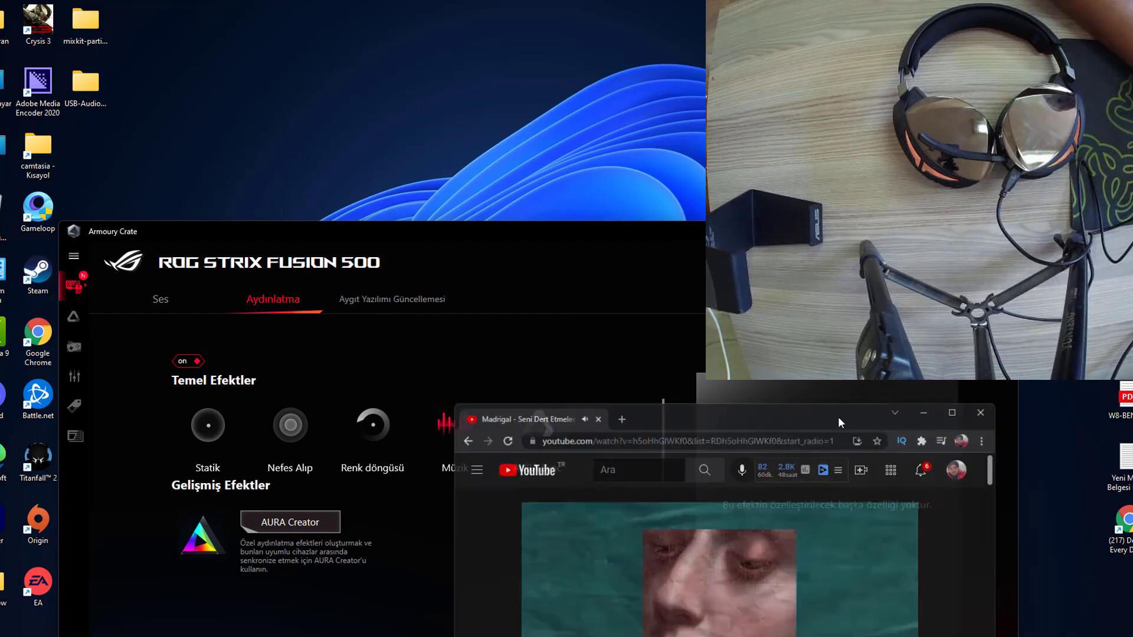
drag(841, 422, 841, 634)
- Try the AURA Sync lighting effect and release the headset from synchronization
click(538, 428)
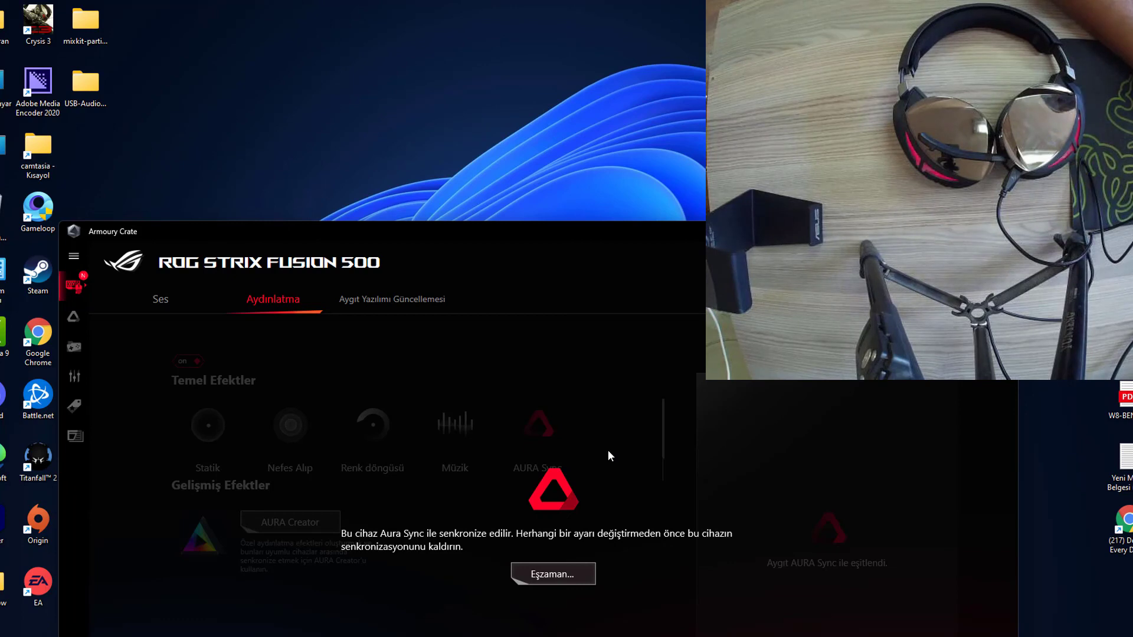
click(565, 575)
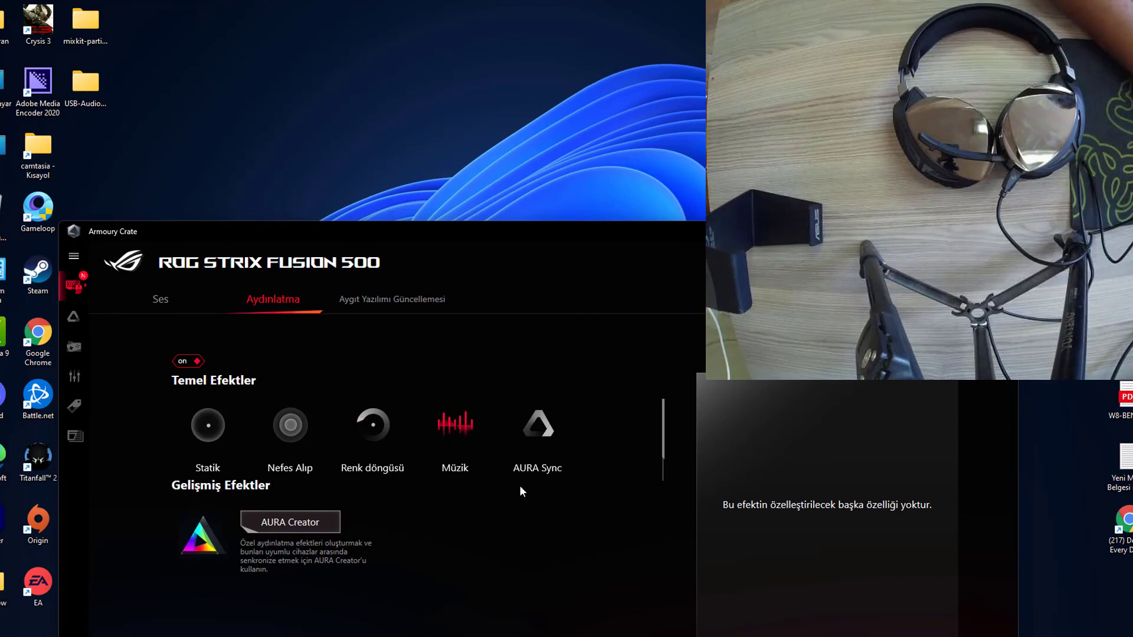
- Apply the Statik lighting effect and try cyan before confirming the standard magenta colour (R 255, G 0, B 253)
click(208, 440)
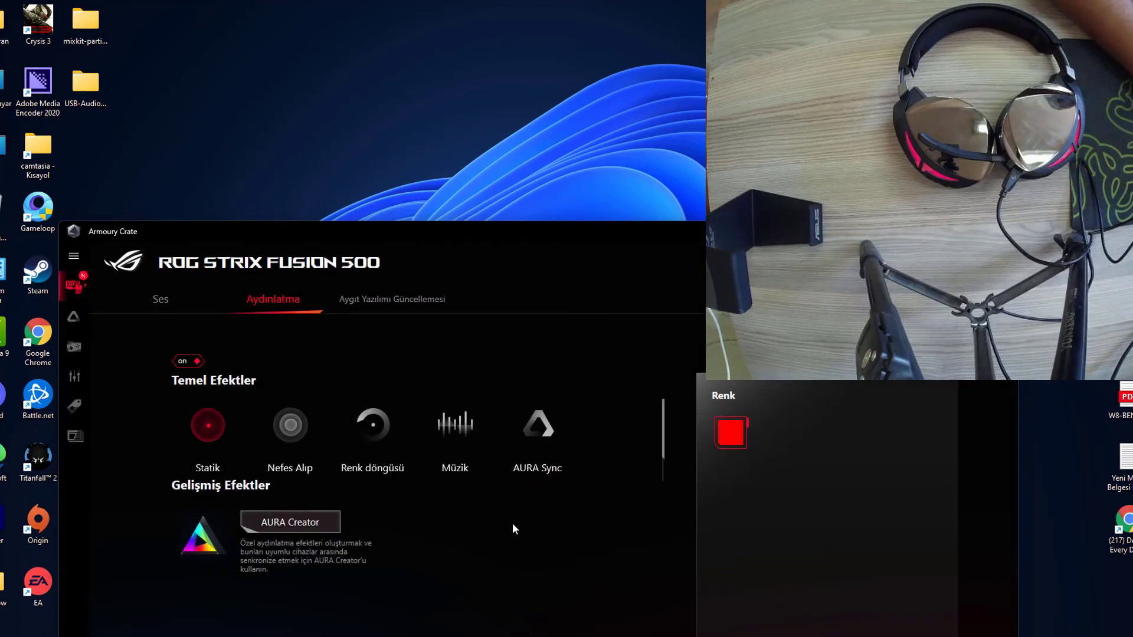
click(735, 434)
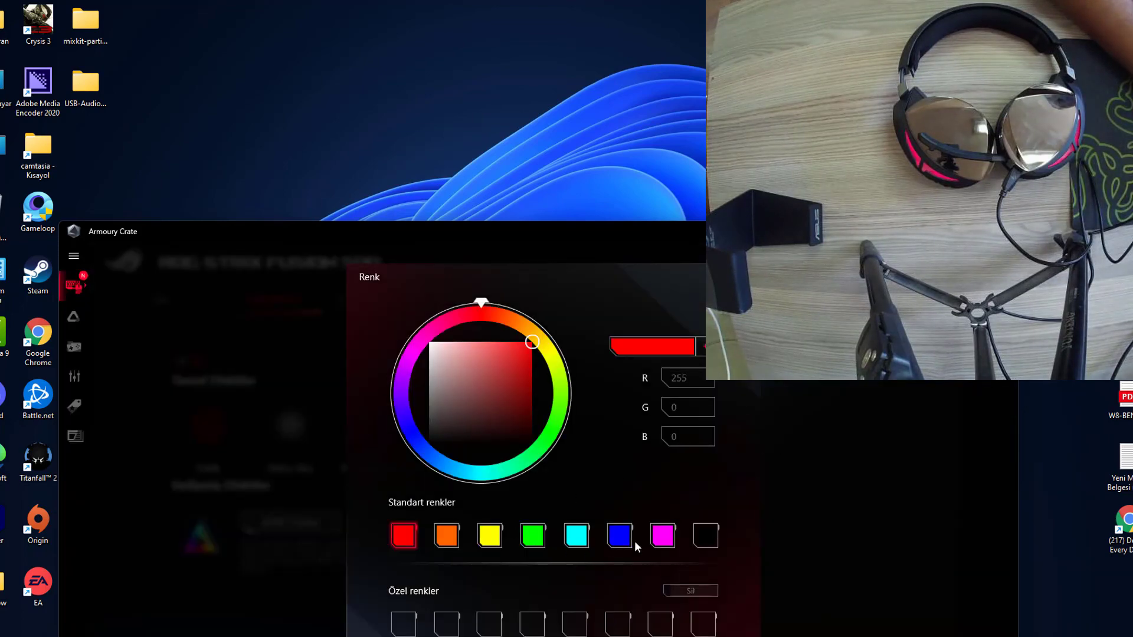
click(577, 536)
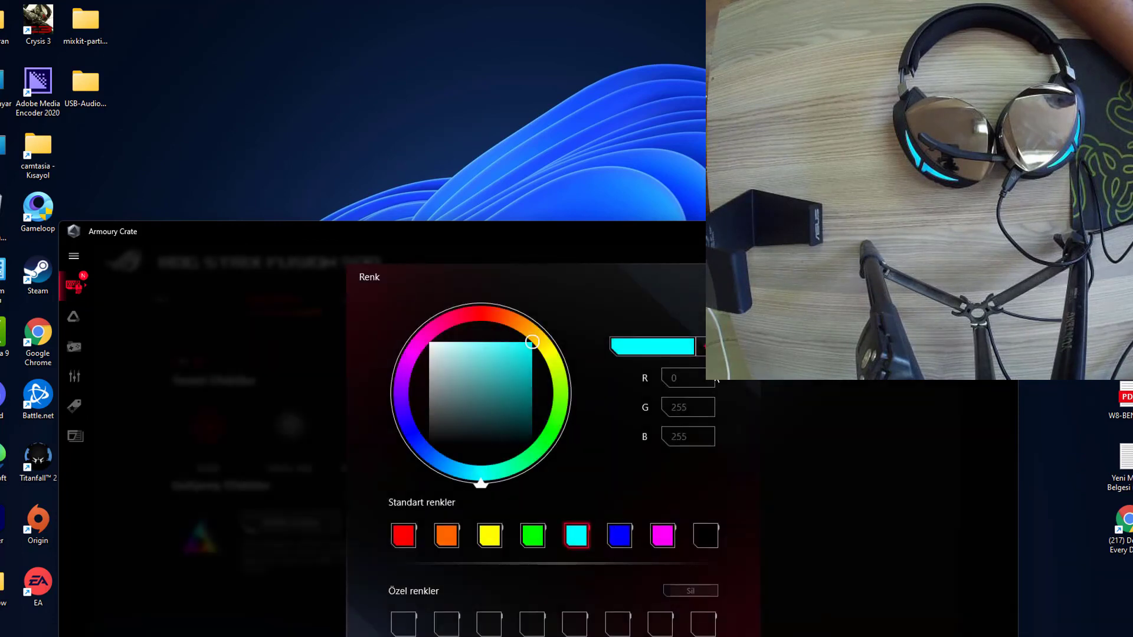
click(663, 536)
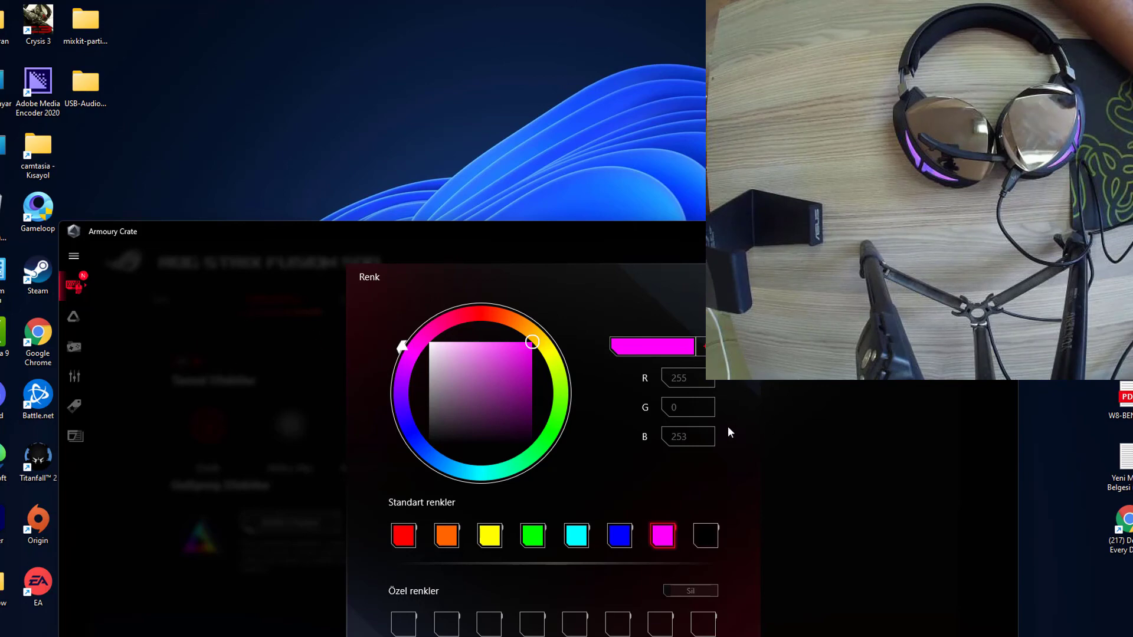
drag(236, 231, 248, 65)
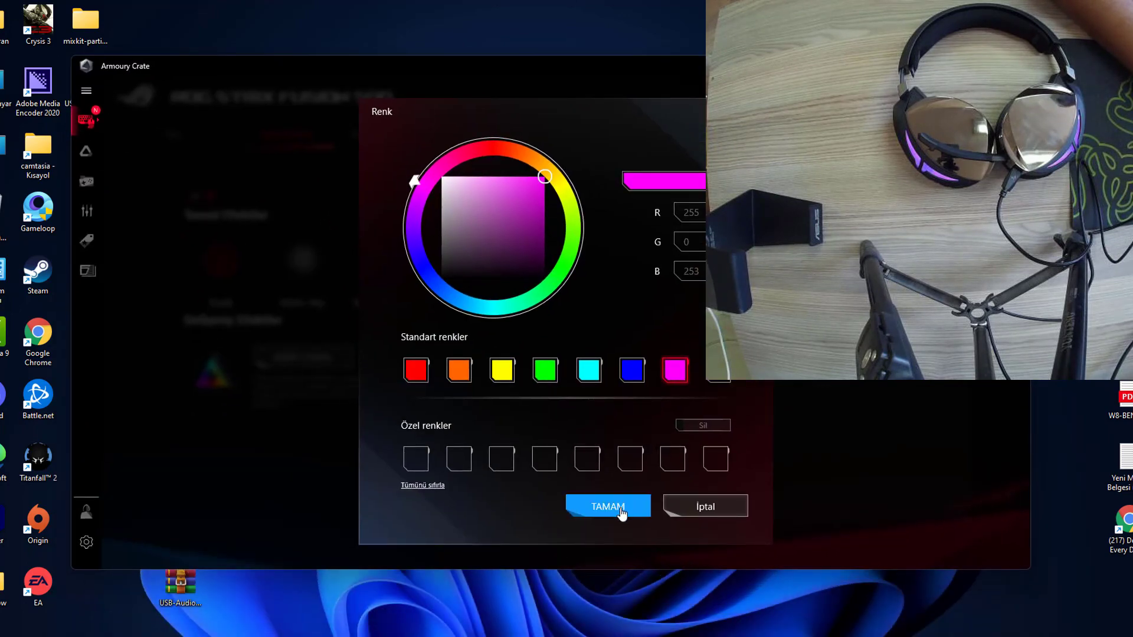
click(614, 511)
- Turn off the headset's lighting and review its Ses settings and the connected device list
click(211, 195)
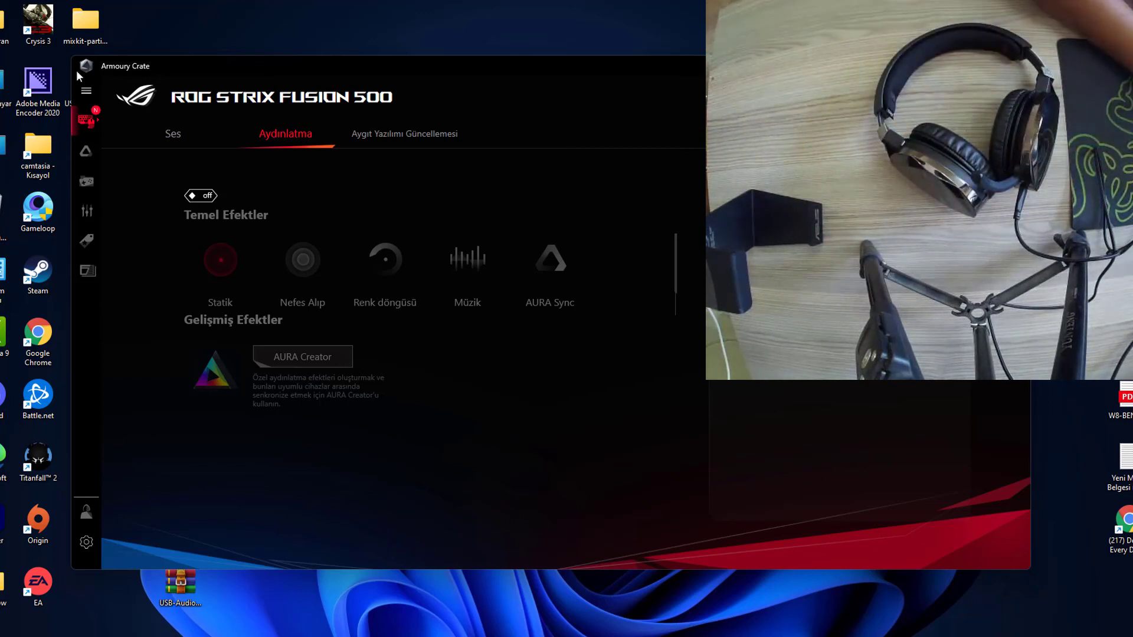
click(171, 136)
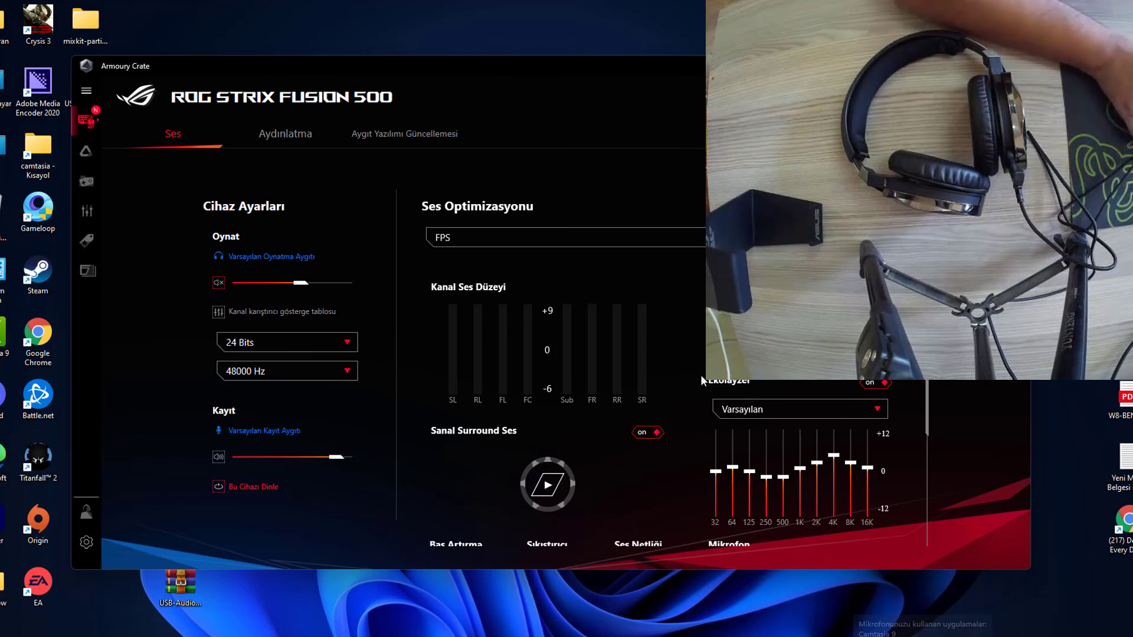
click(289, 135)
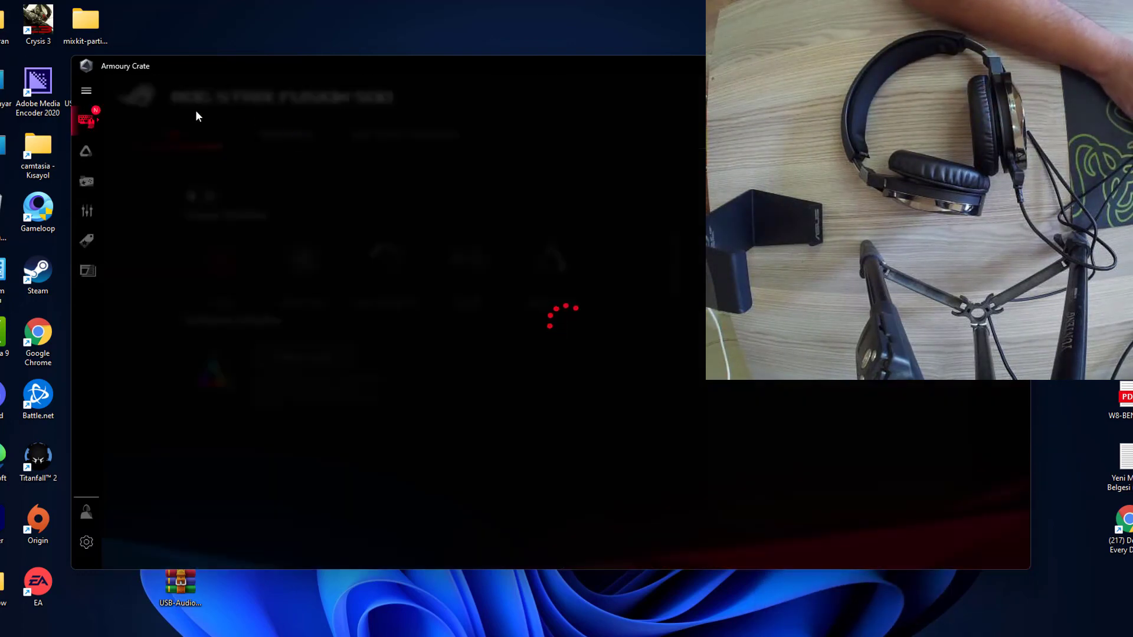
click(88, 123)
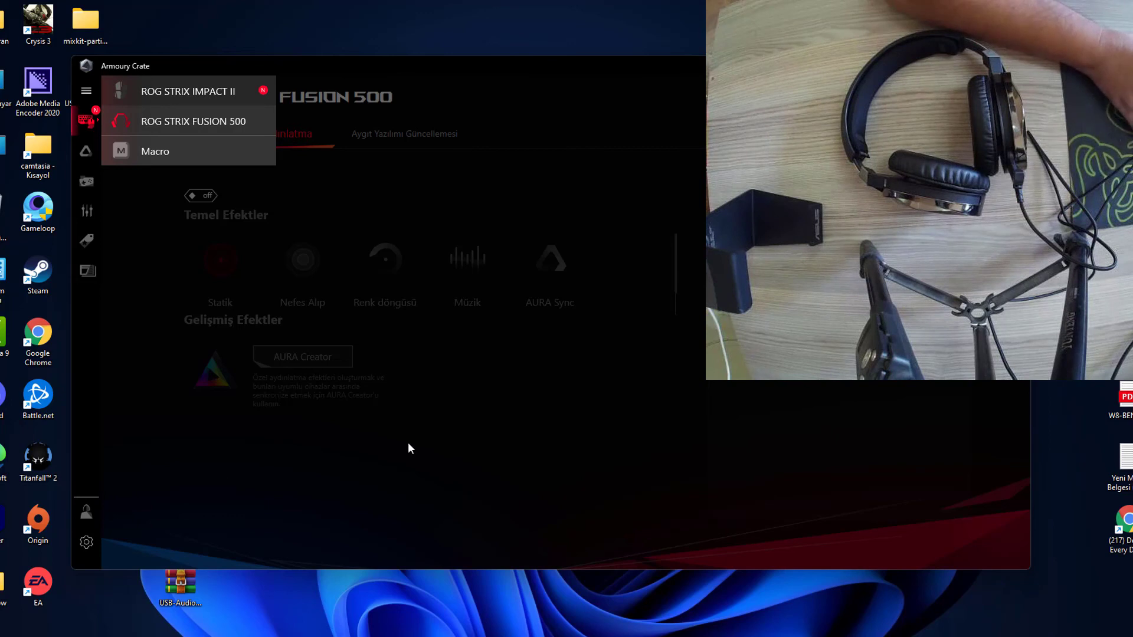
click(493, 468)
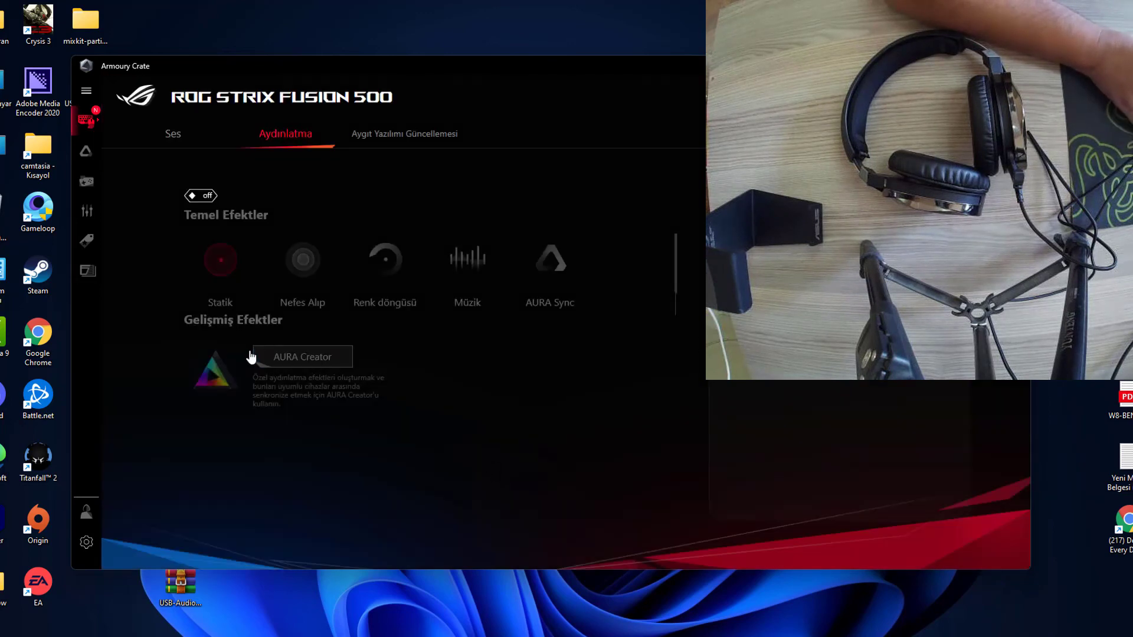